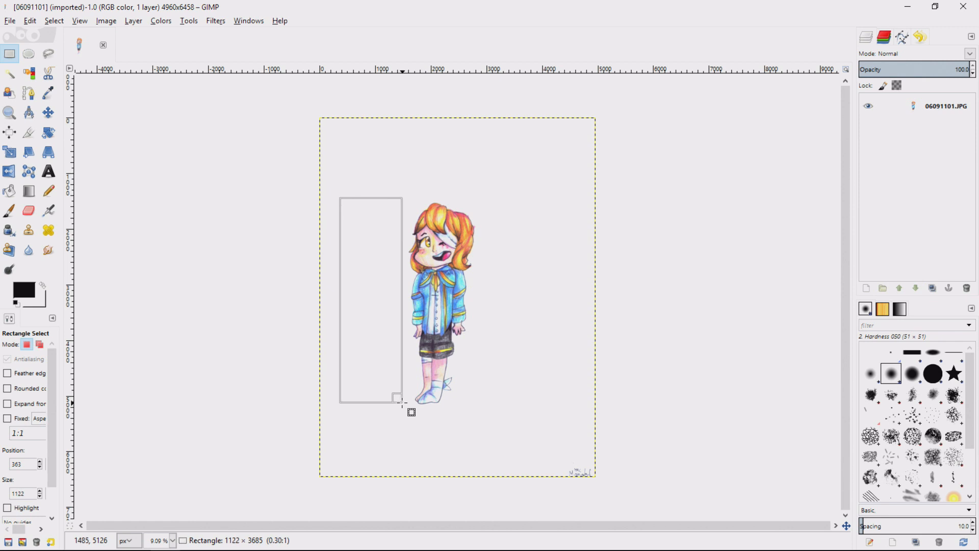
Draw a square selection about 1430 px wide and place it around the character's head.
drag(402, 402, 406, 397)
key(shift)
drag(406, 396, 442, 246)
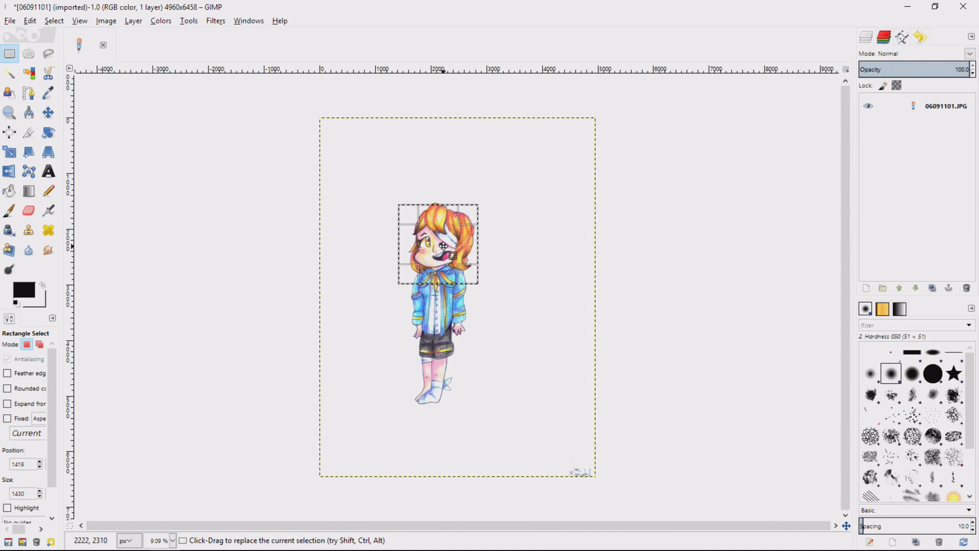
Enlarge the square selection to about 1478 px and reposition it to frame the head and collar.
scroll(468, 258, up, 3)
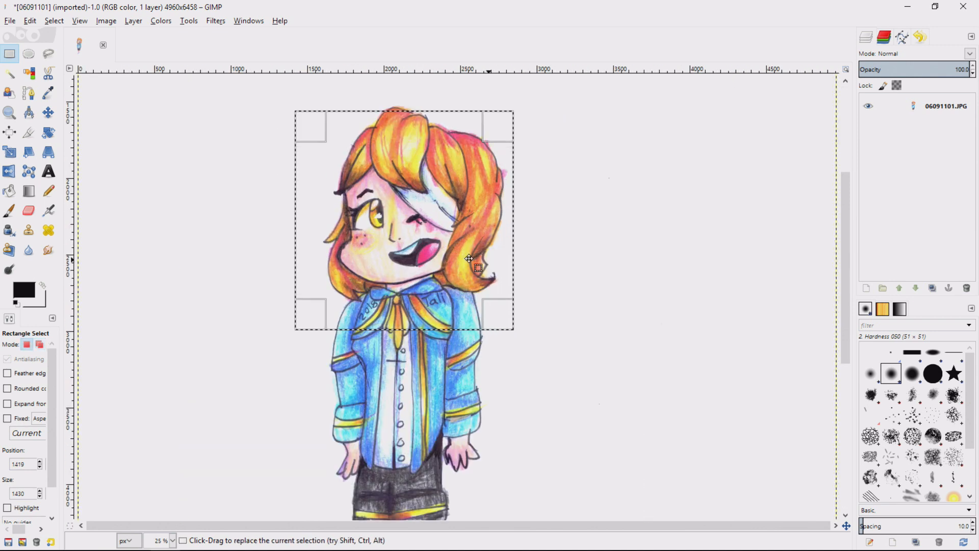
scroll(462, 258, up, 5)
scroll(459, 258, down, 5)
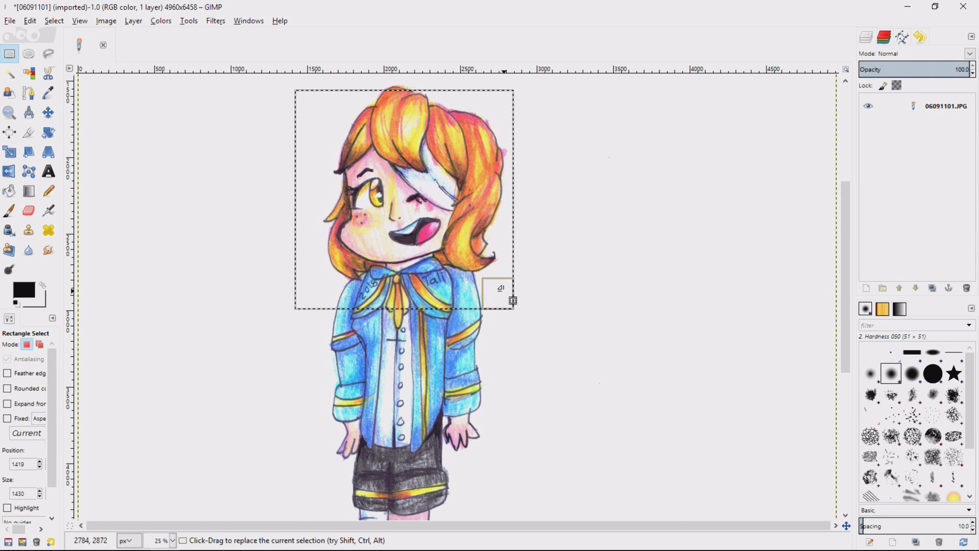
drag(499, 290, 411, 301)
mouse_move(415, 226)
mouse_down()
mouse_move(409, 205)
mouse_move(417, 240)
mouse_move(416, 222)
mouse_up()
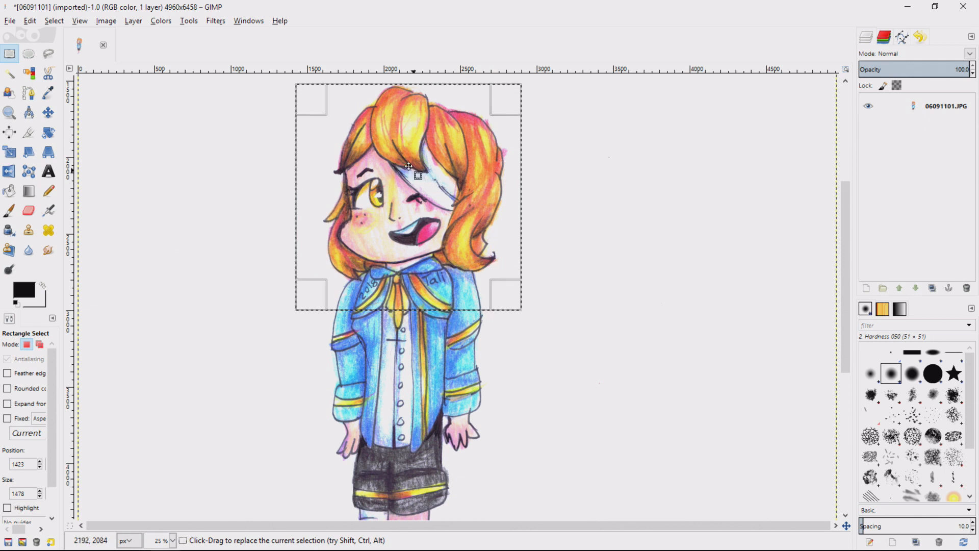
key(ctrl+z)
drag(422, 187, 419, 194)
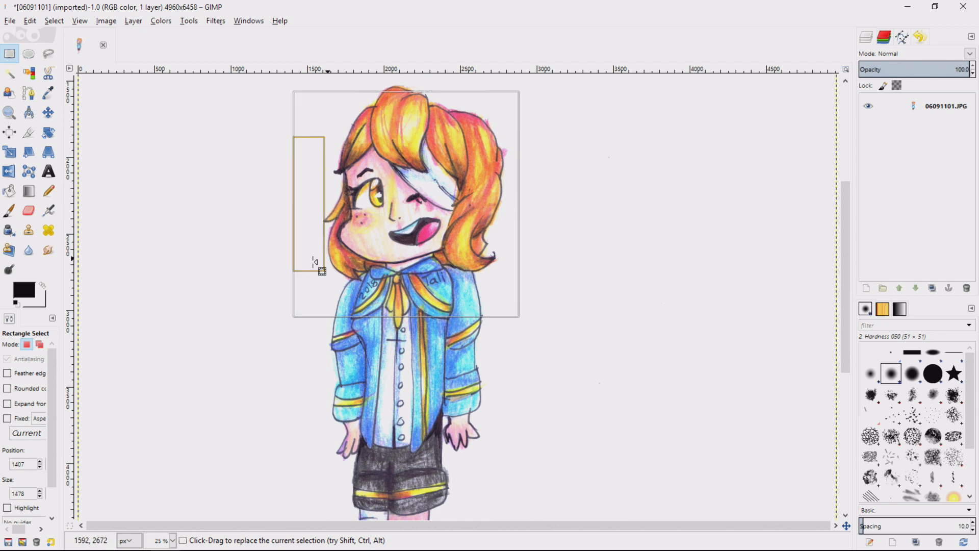
Crop the image to the square selection around the head.
right_click(373, 233)
mouse_move(411, 294)
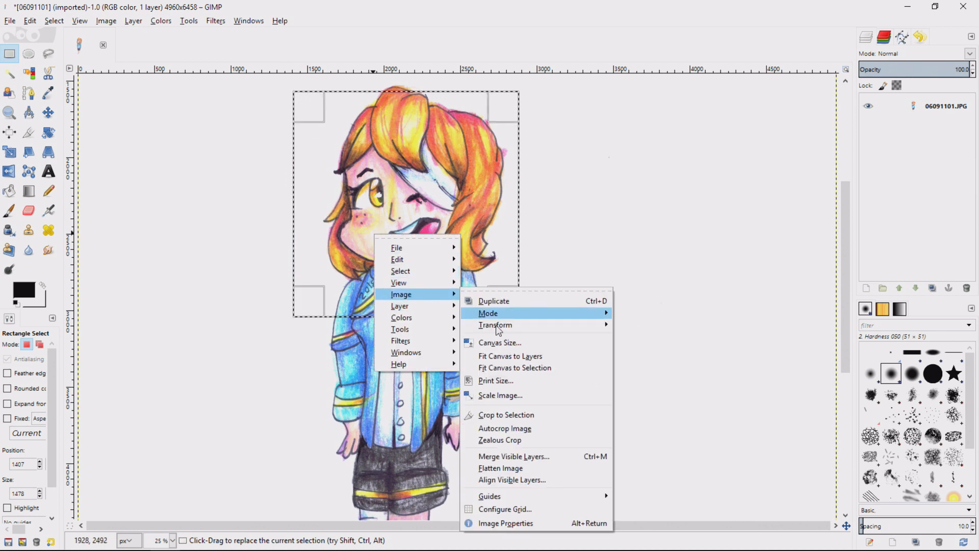
click(505, 414)
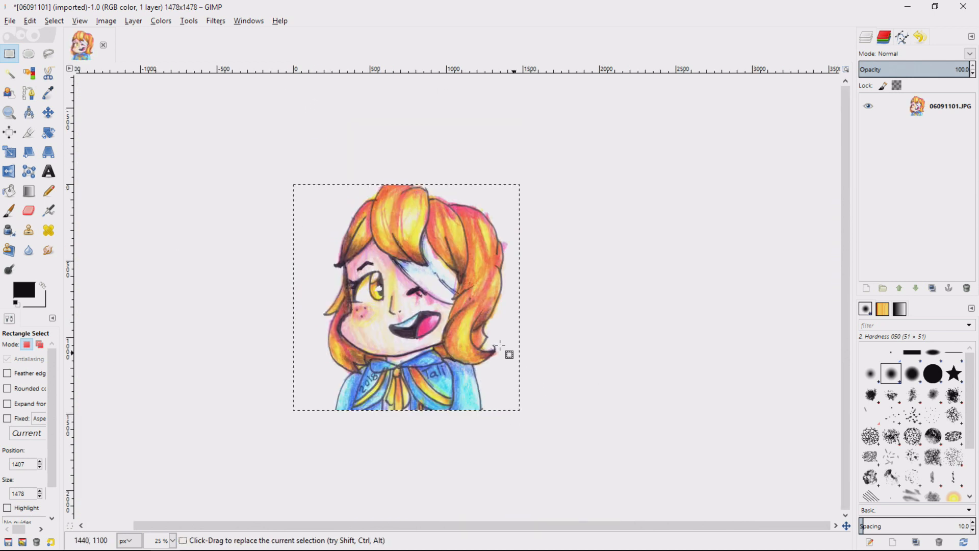
Make a smaller square selection about 1134 px wide around the face within the cropped image.
click(503, 322)
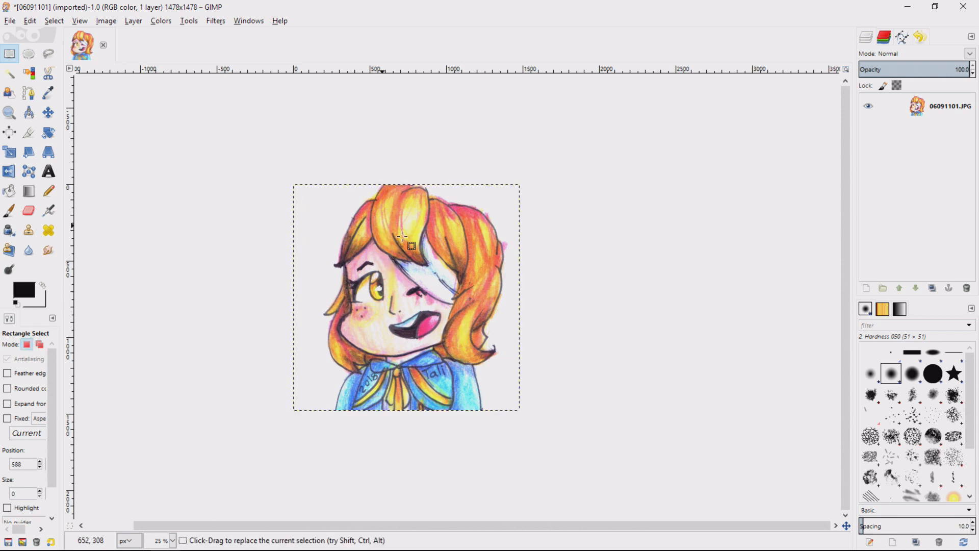
click(406, 253)
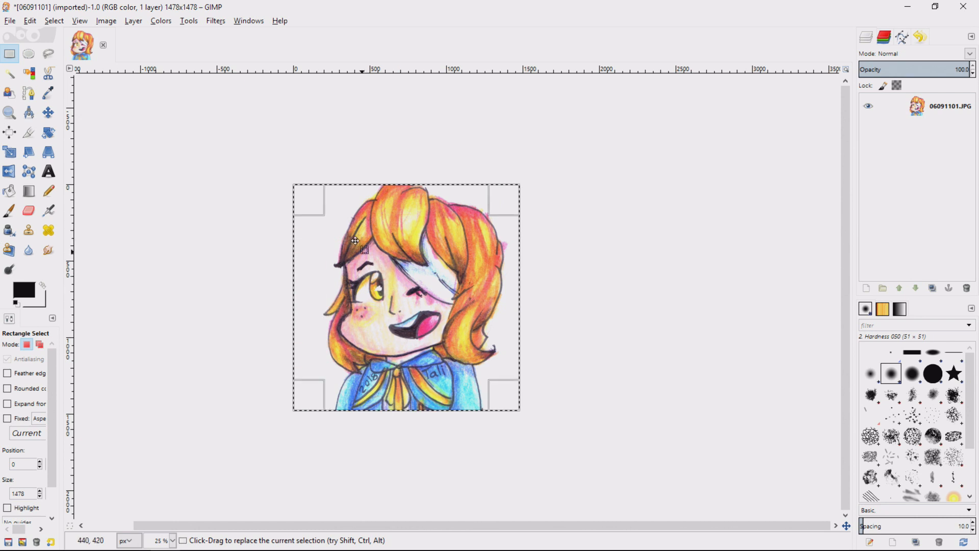
drag(318, 209, 401, 286)
drag(456, 323, 419, 276)
drag(462, 338, 498, 376)
click(416, 306)
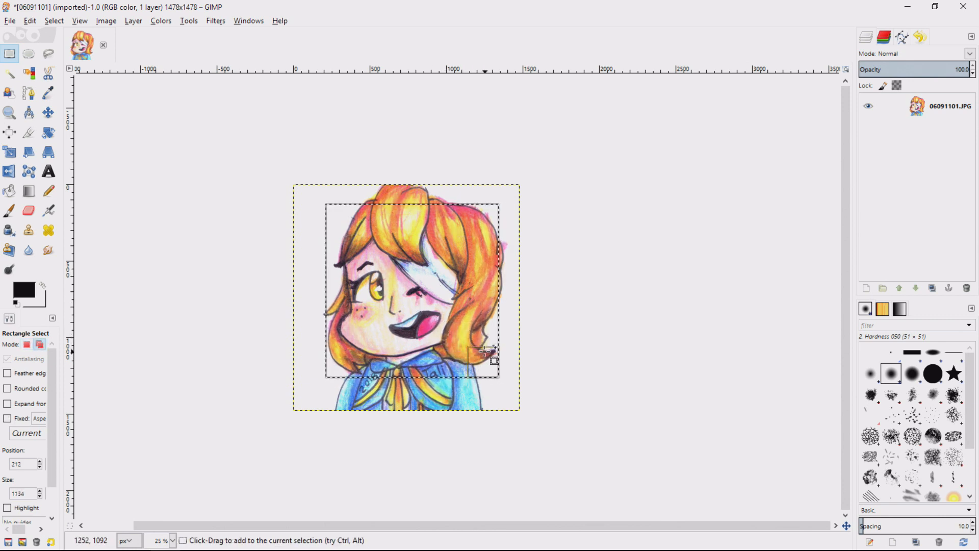
Reposition the square selection and enlarge it to about 1322 px to frame the hair and collar.
drag(423, 317, 417, 312)
drag(490, 379, 492, 364)
mouse_move(422, 303)
mouse_down()
mouse_move(415, 295)
mouse_move(420, 304)
mouse_up()
right_click(420, 304)
mouse_move(457, 365)
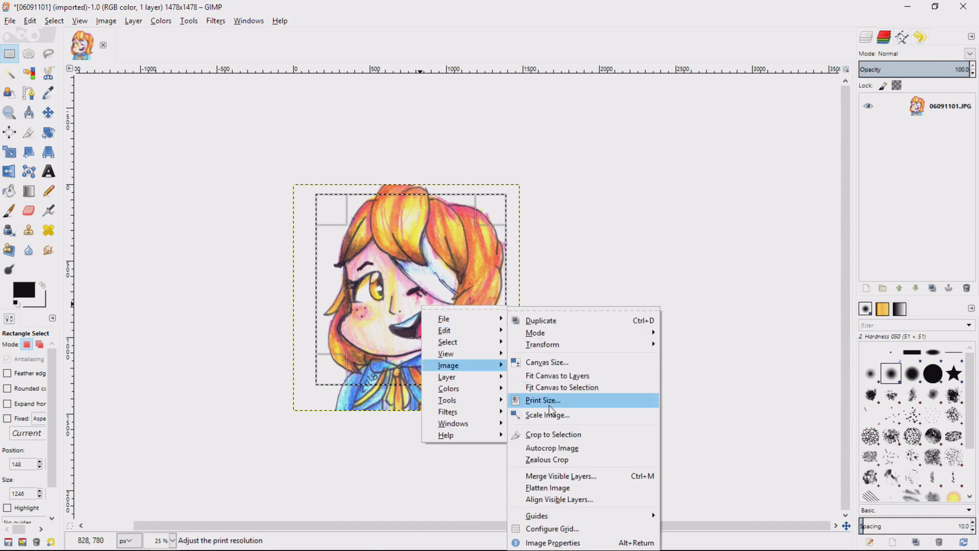
click(400, 301)
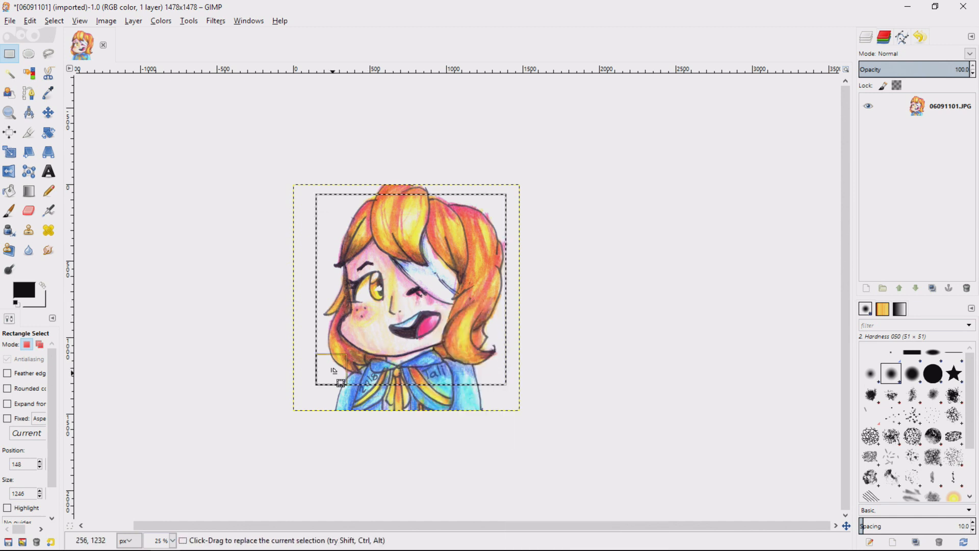
drag(334, 371, 363, 362)
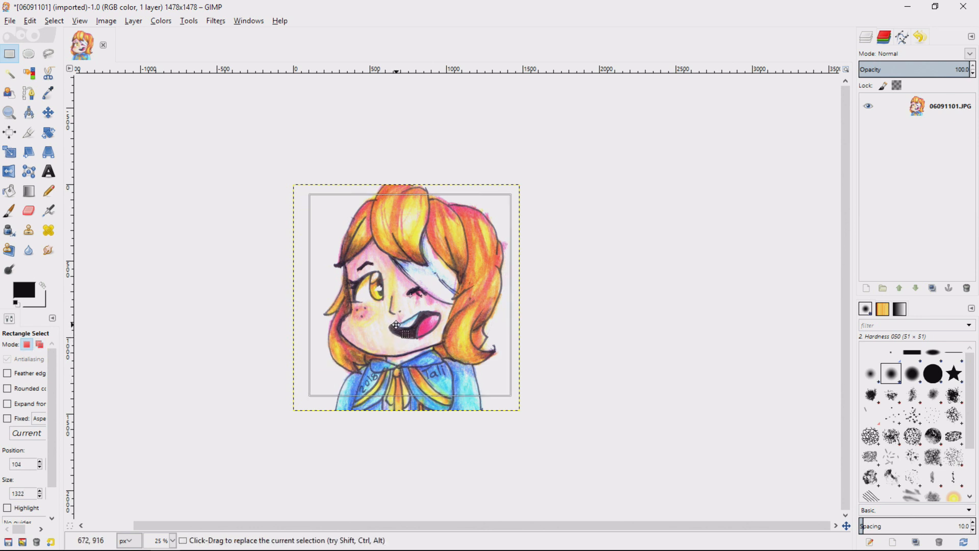
Crop the image to the 1322 px selection and clear the selection.
right_click(425, 317)
mouse_move(450, 377)
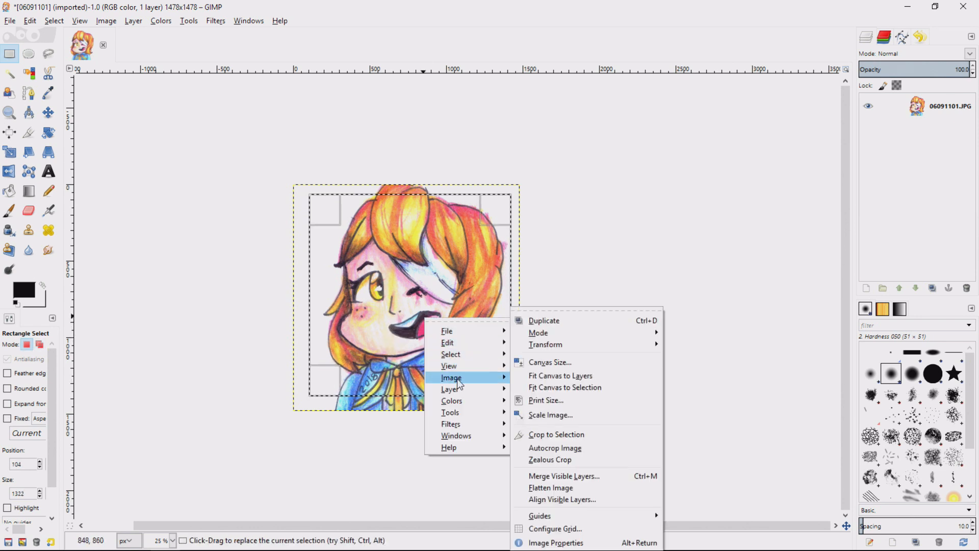
click(553, 431)
click(533, 352)
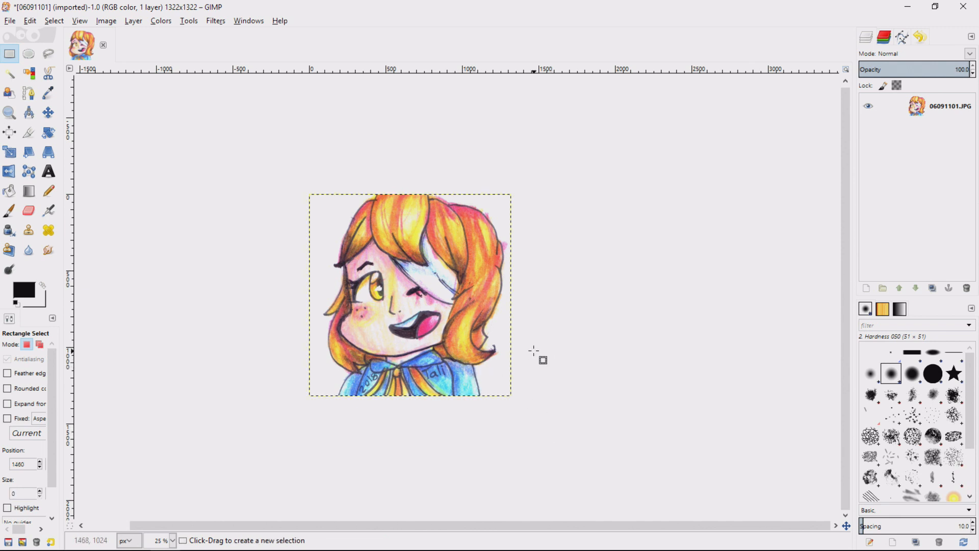
Open the Levels adjustment for the cropped drawing and place its dialog beside the artwork.
right_click(461, 327)
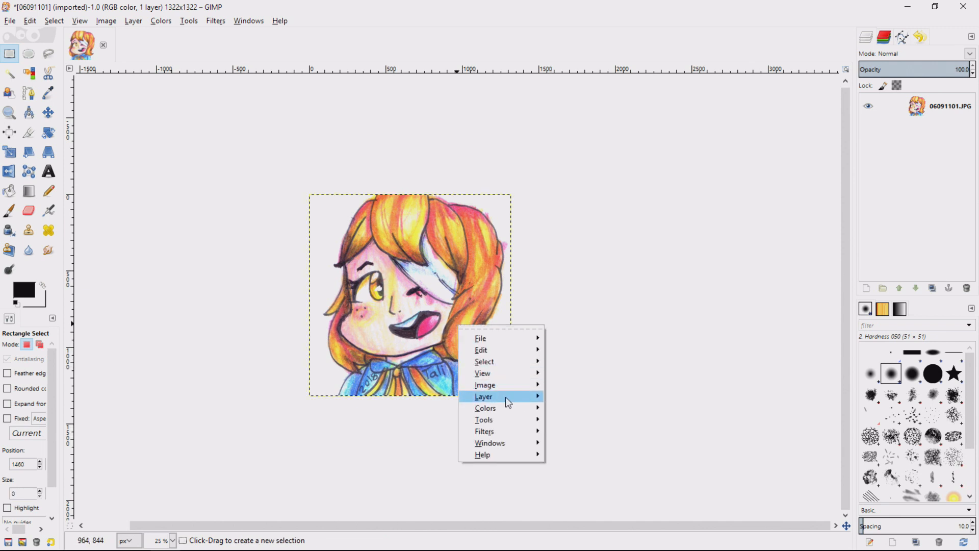
mouse_move(499, 413)
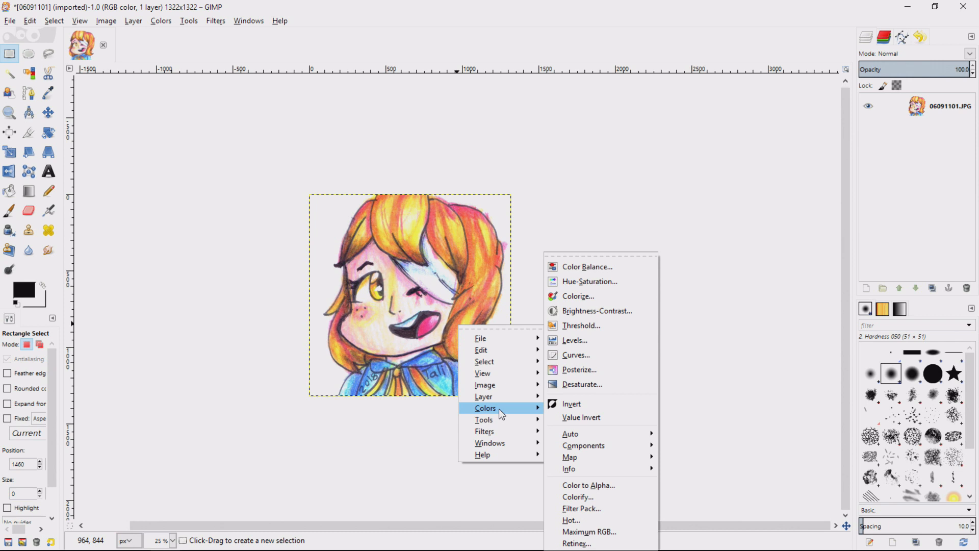
click(577, 340)
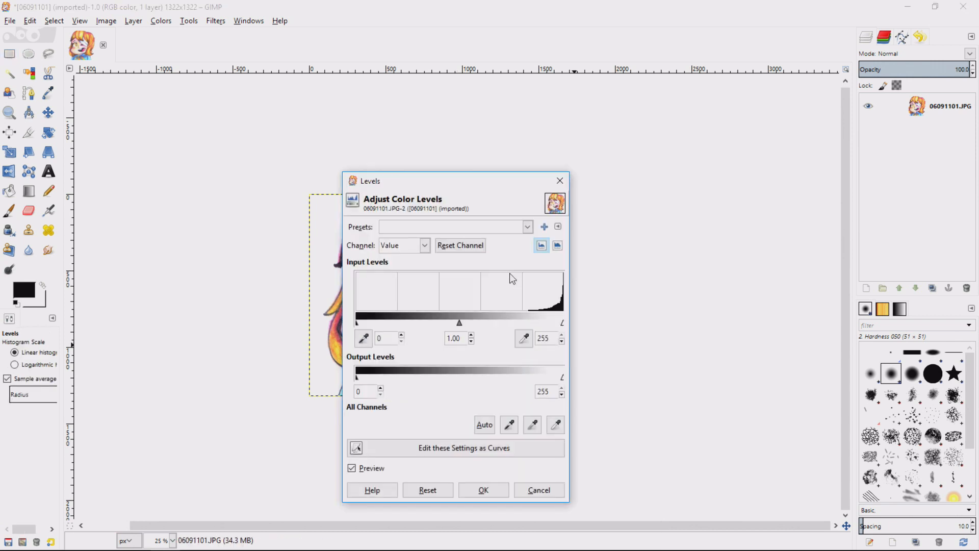
drag(451, 185, 627, 133)
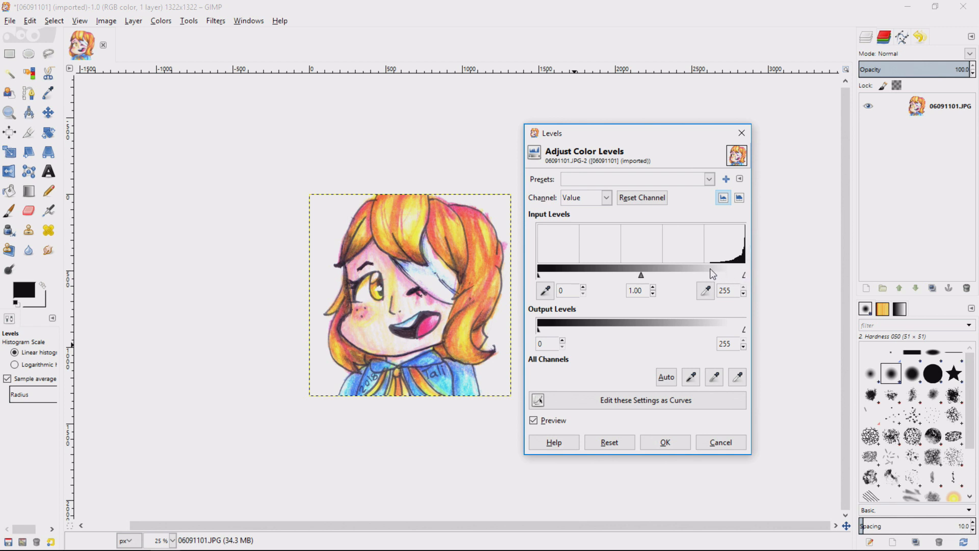
Try out different midtone values and a white input level of 214, returning the white input level to 255.
mouse_move(640, 274)
mouse_down()
mouse_move(662, 273)
mouse_move(620, 272)
mouse_move(636, 273)
mouse_up()
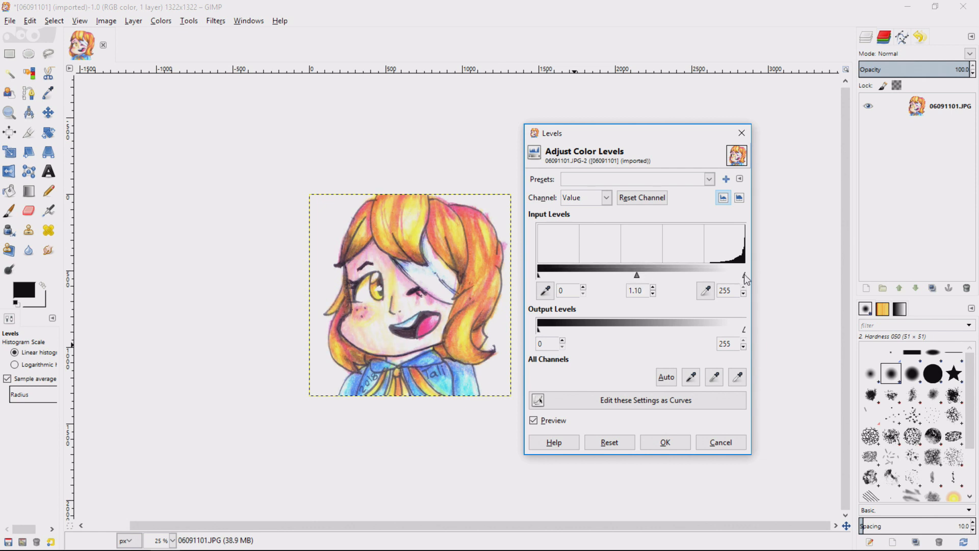
drag(634, 273, 650, 273)
drag(744, 275, 713, 272)
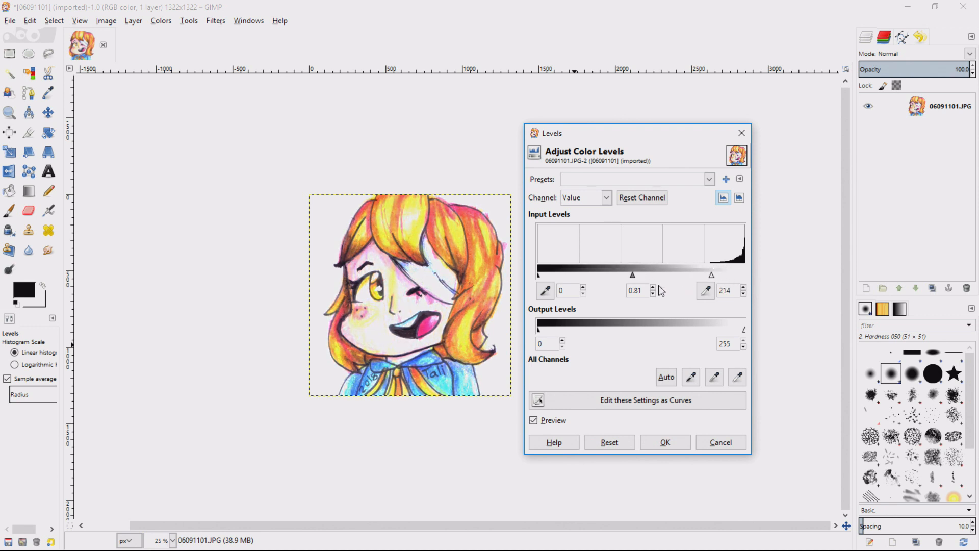
mouse_move(631, 275)
mouse_down()
mouse_move(615, 275)
mouse_move(626, 276)
mouse_up()
drag(712, 275, 756, 275)
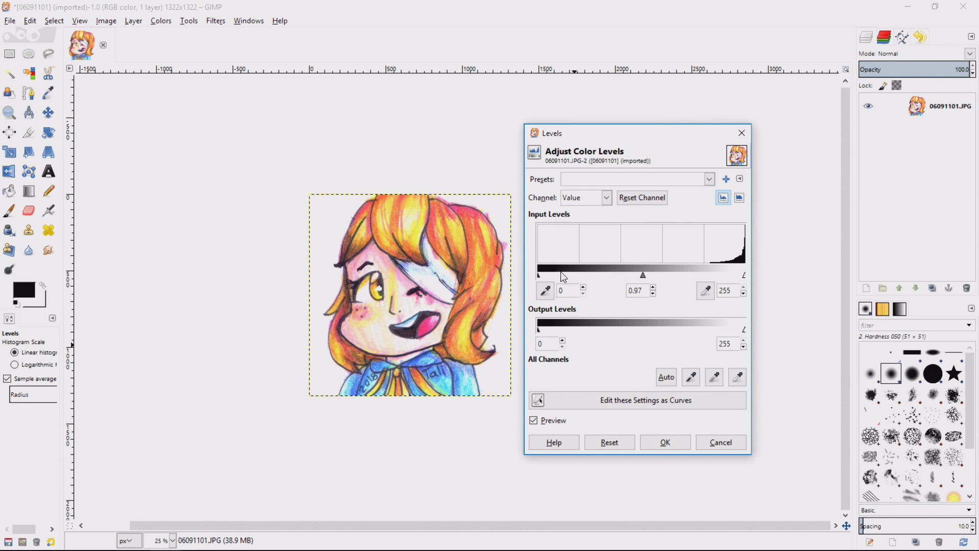
Set the Value channel's black input level to 80 and its midtone gamma to 2.37, and apply the Levels adjustment.
drag(539, 274, 622, 275)
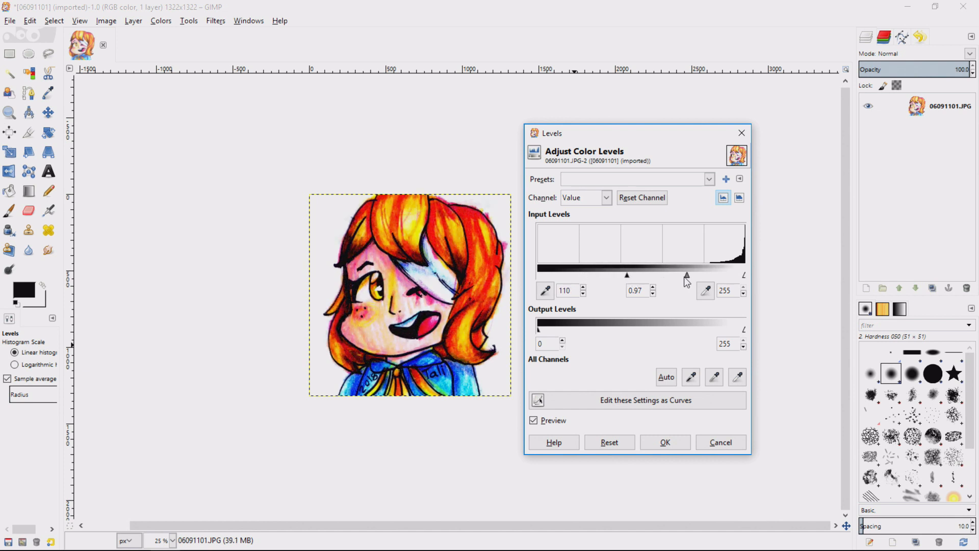
drag(690, 276, 665, 275)
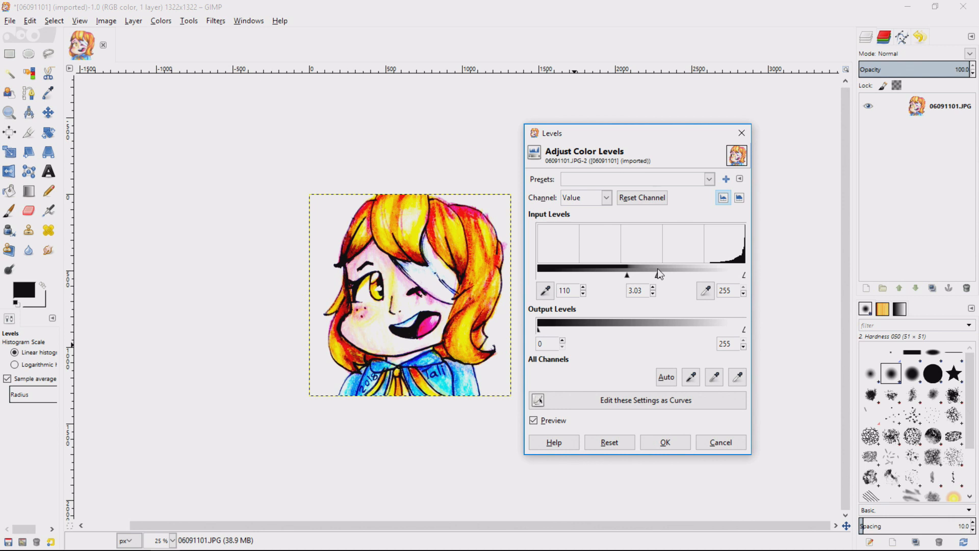
drag(662, 266, 679, 264)
drag(628, 279, 608, 278)
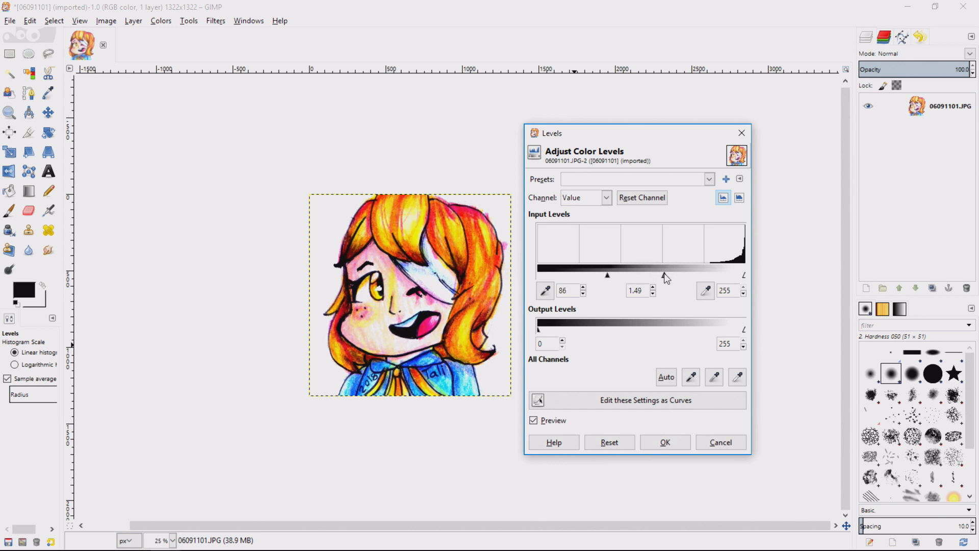
drag(662, 275, 654, 276)
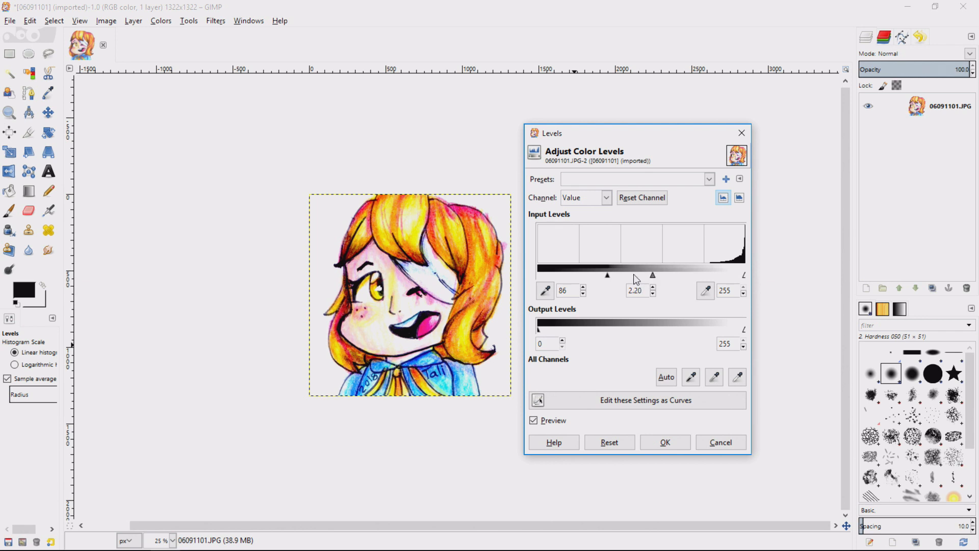
drag(608, 278, 602, 277)
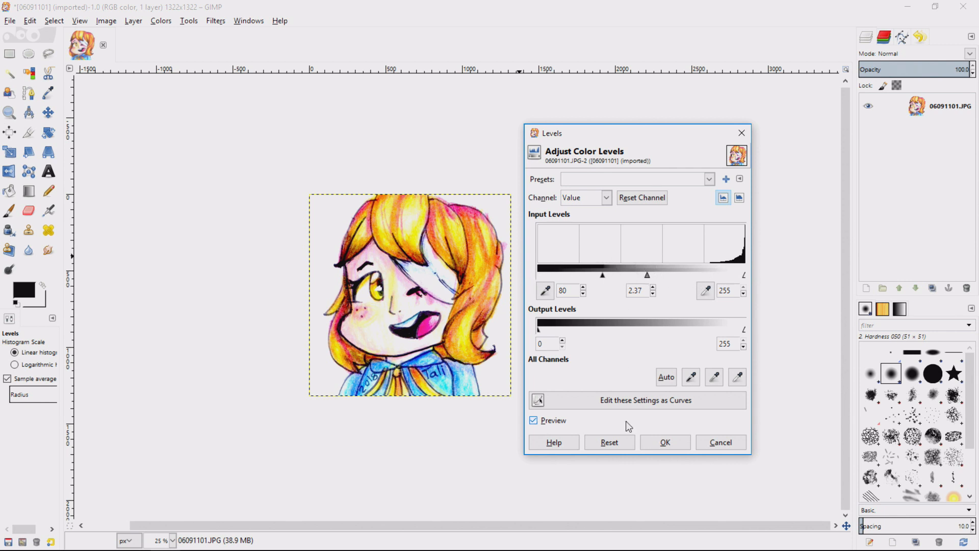
click(665, 442)
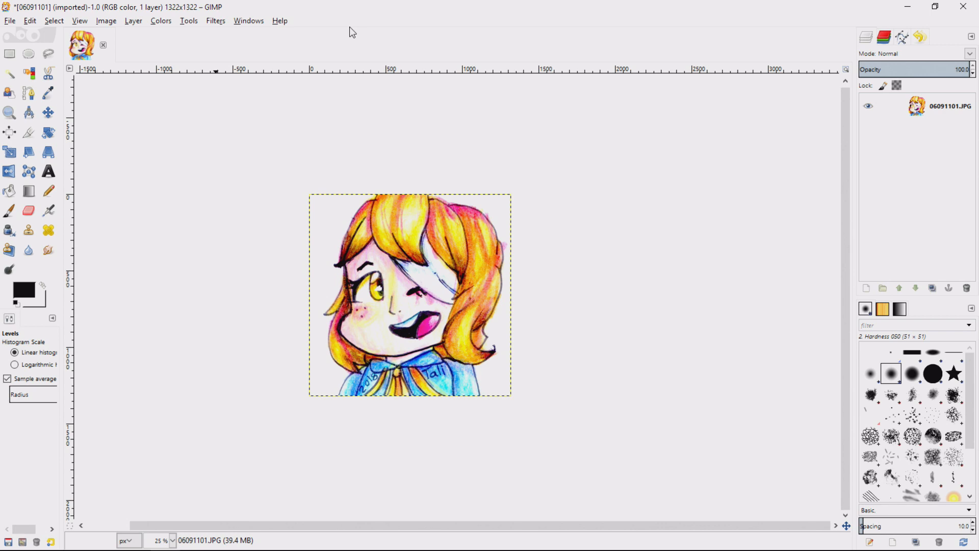
Try exporting the image over 06091101.JPG in the Downloads folder, cancelling at the JPEG quality options.
key(1)
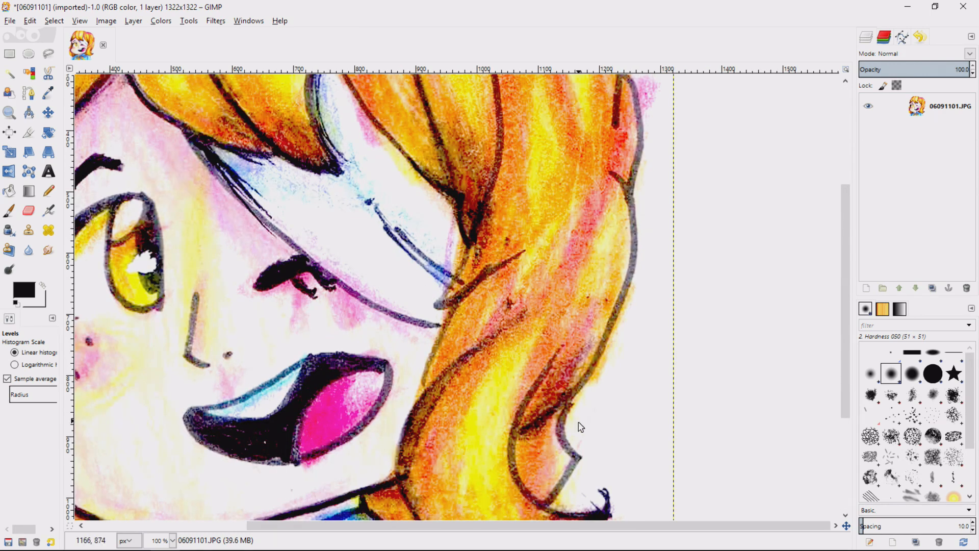
drag(576, 526, 442, 520)
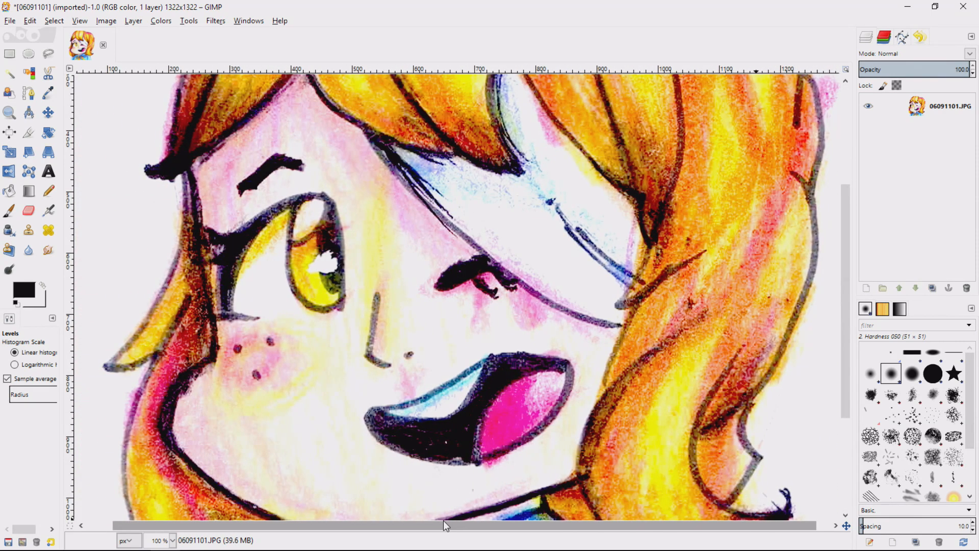
right_click(470, 374)
mouse_move(499, 387)
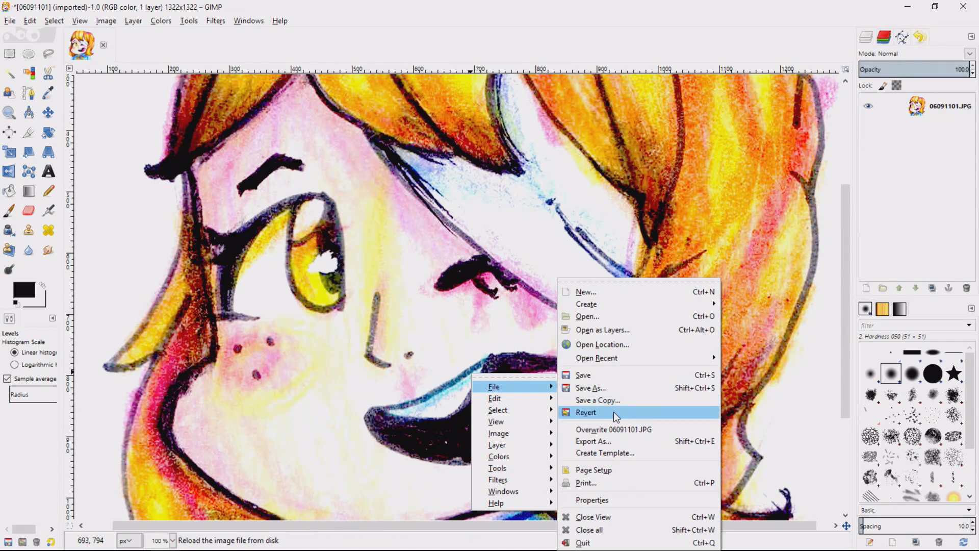
click(611, 440)
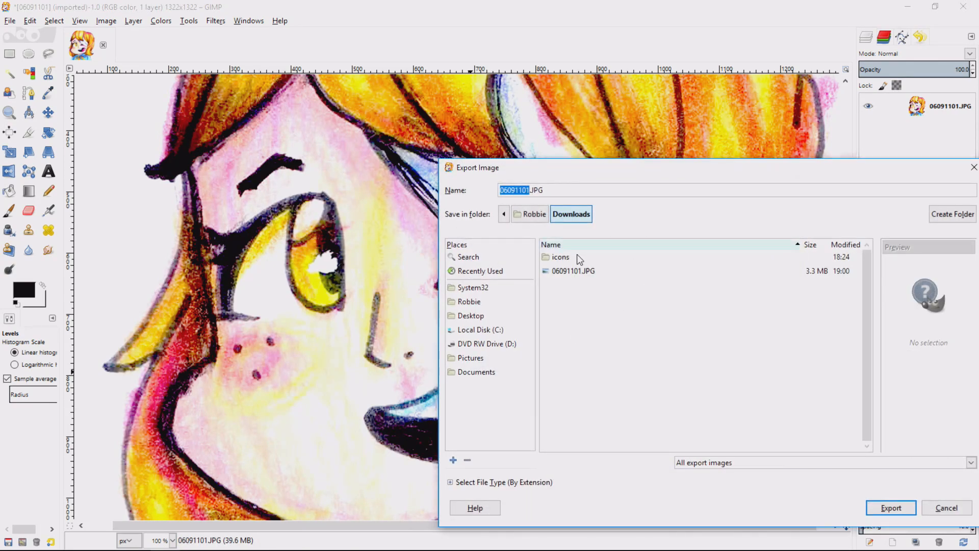
click(892, 502)
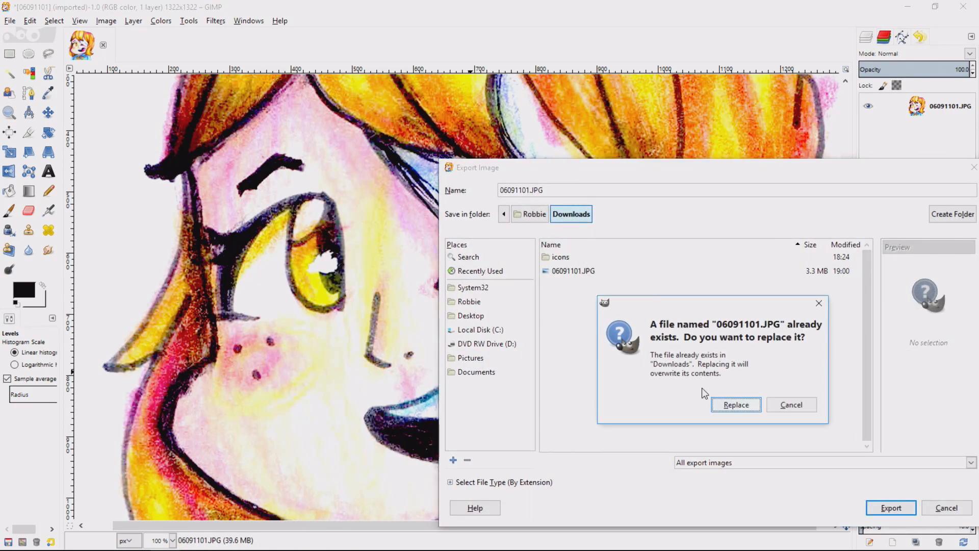
click(736, 406)
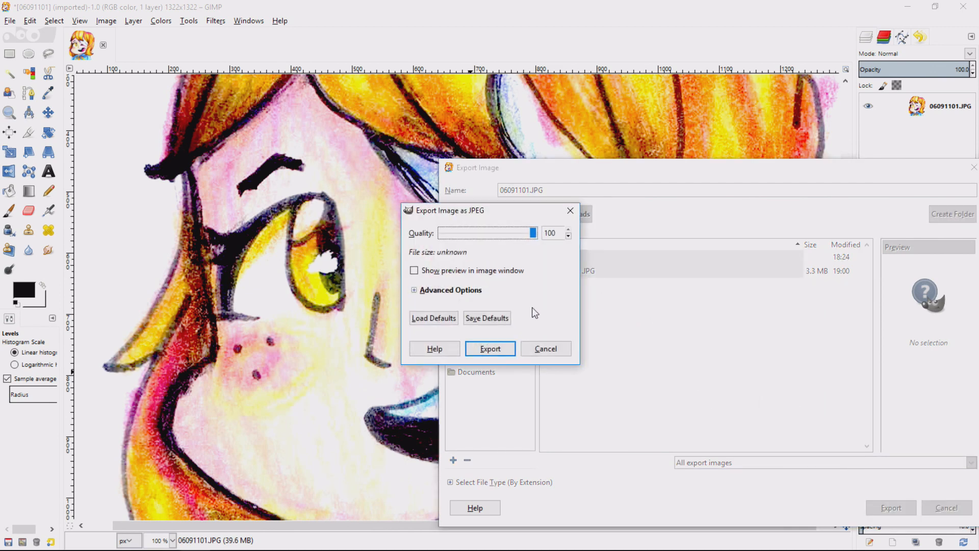
click(545, 349)
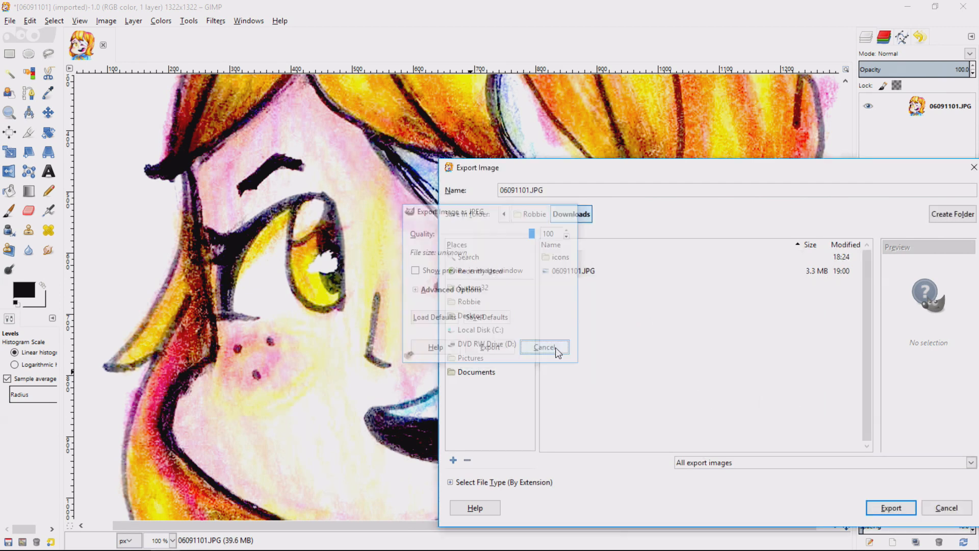
Name the export Thumbnail.JPG in the Downloads folder and proceed to its JPEG quality options.
click(529, 190)
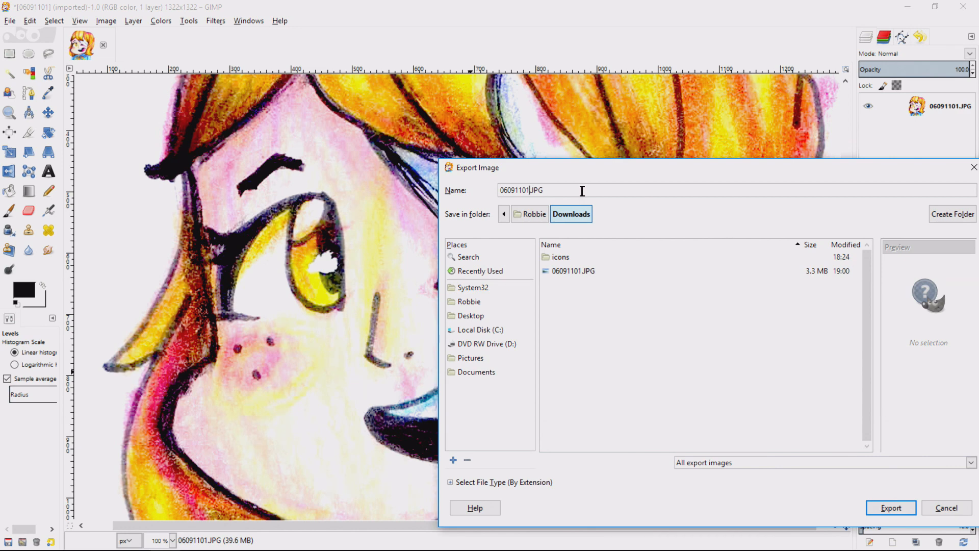
key(BackSpace)
key(BackSpace)
key(BackSpace)
key(BackSpace)
key(BackSpace)
key(BackSpace)
key(BackSpace)
key(BackSpace)
text(Thumb)
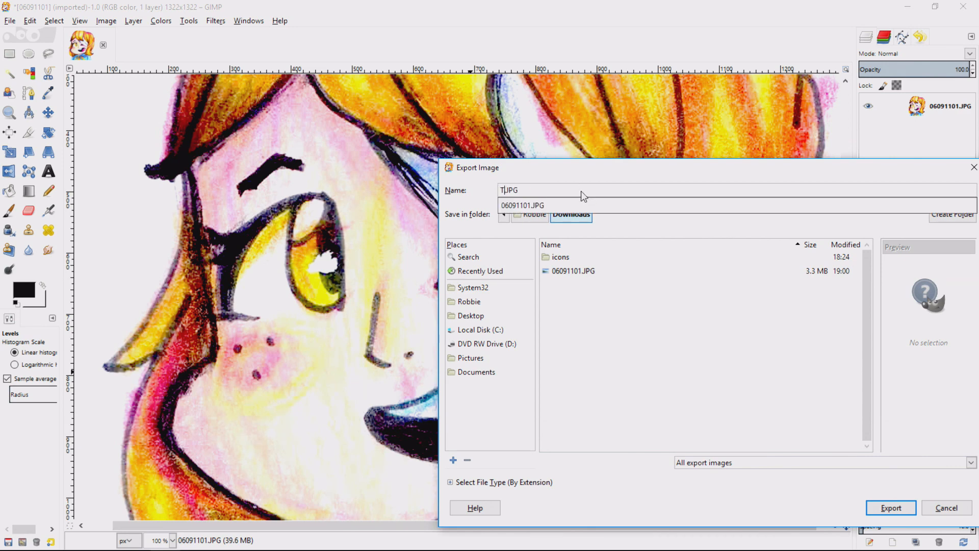
text(nail)
key(Return)
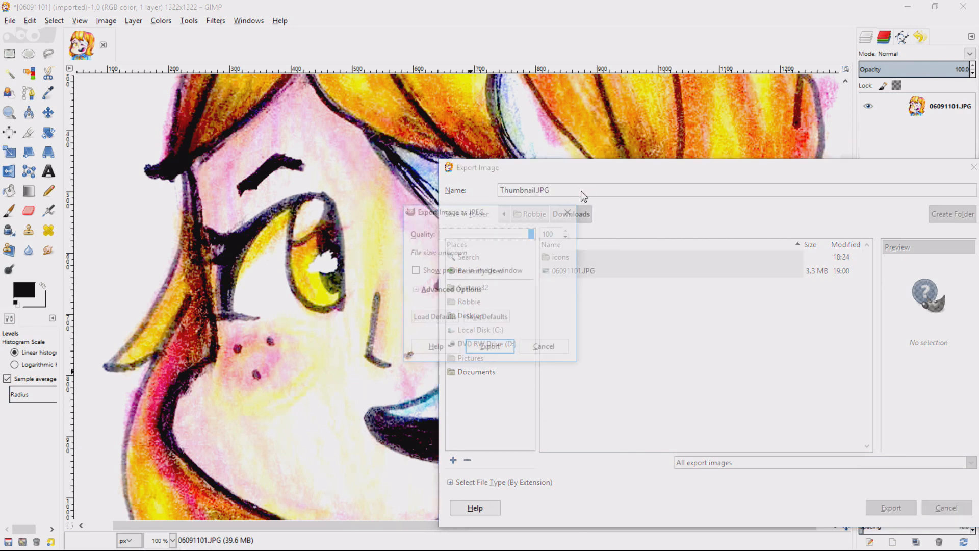
Preview the JPEG in the image window with its quality lowered to 90, and cancel the export.
click(442, 271)
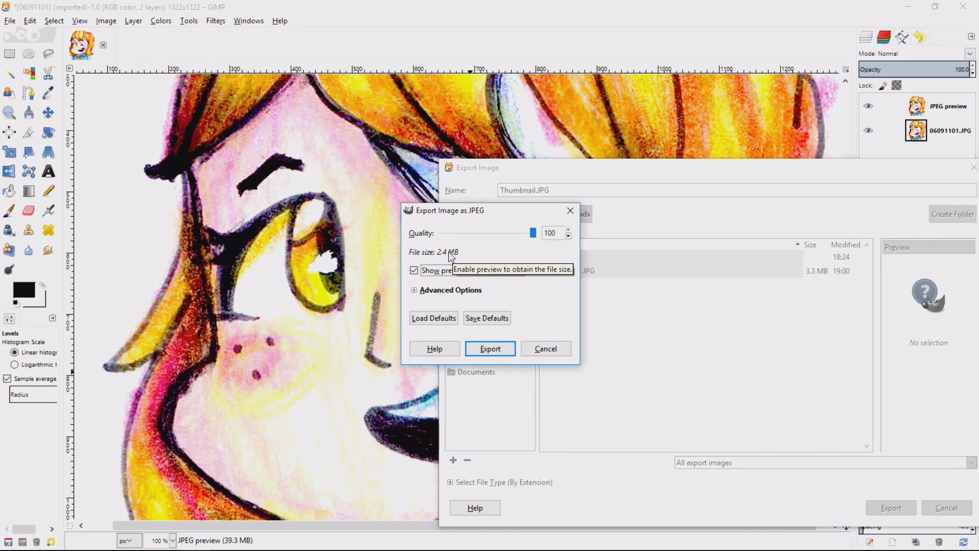
drag(476, 213, 475, 230)
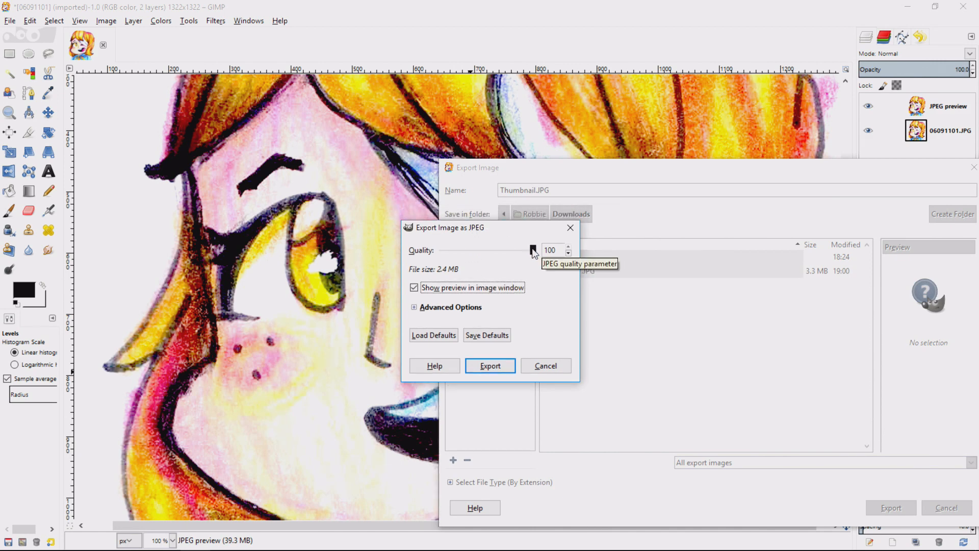
drag(537, 250, 524, 253)
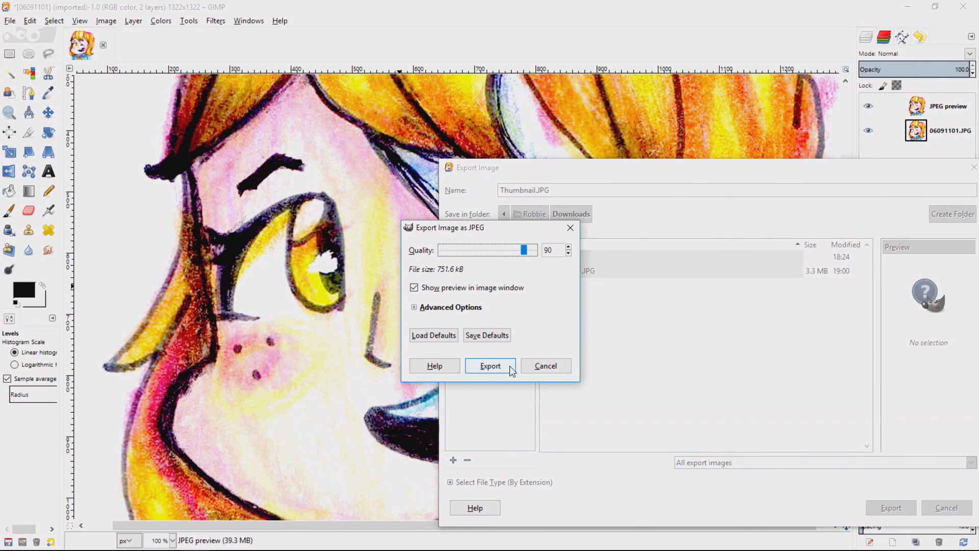
click(547, 365)
key(Escape)
Open Scale Image for the cropped drawing and set its size to 500 × 500 px with the proportions linked.
right_click(450, 244)
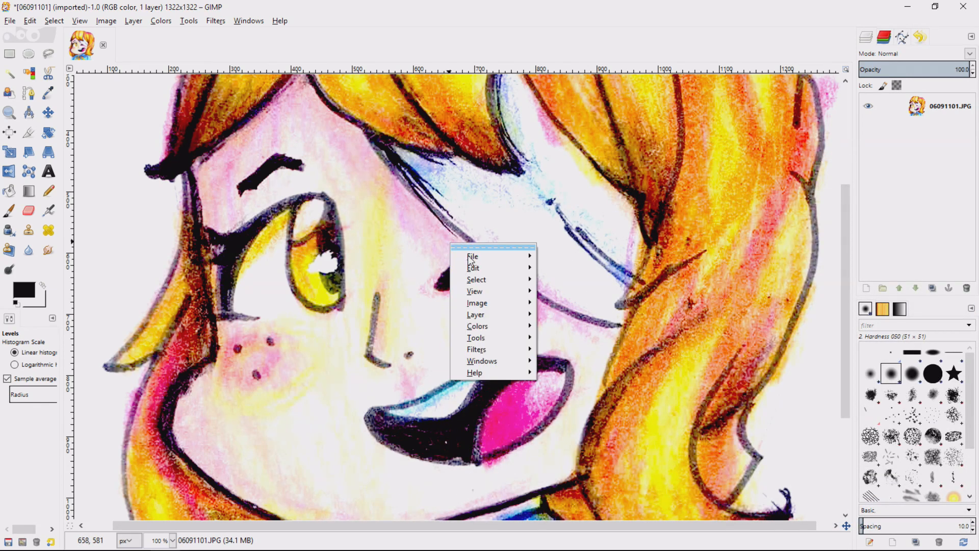
mouse_move(489, 303)
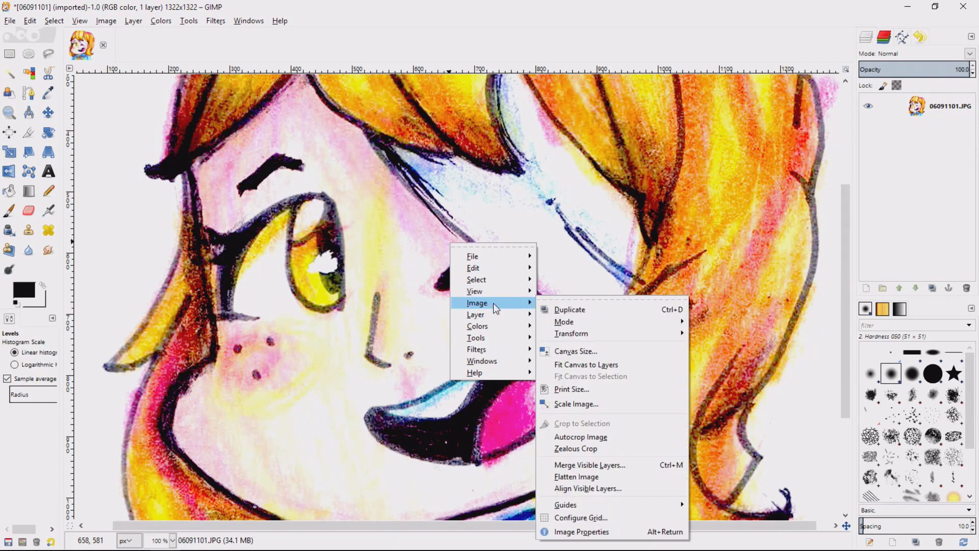
click(603, 403)
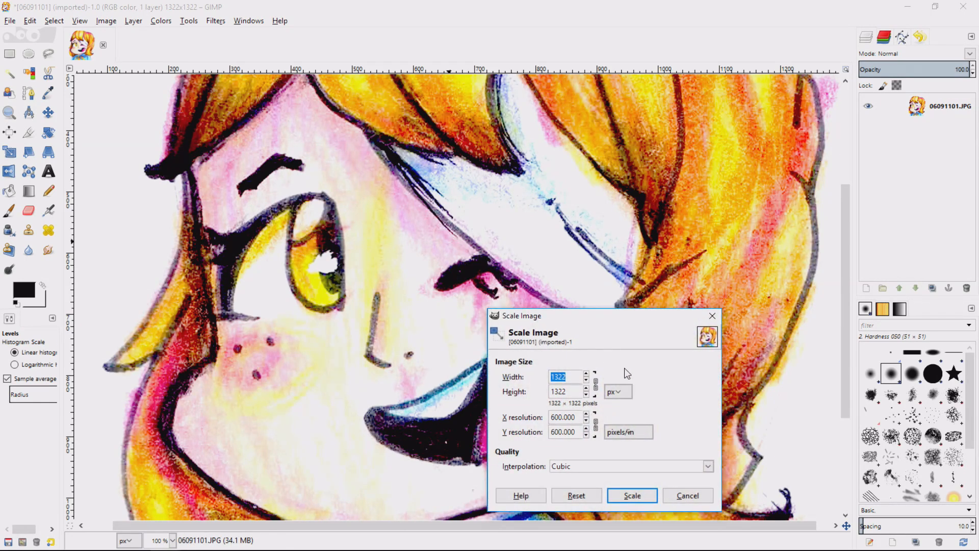
text(500)
key(Tab)
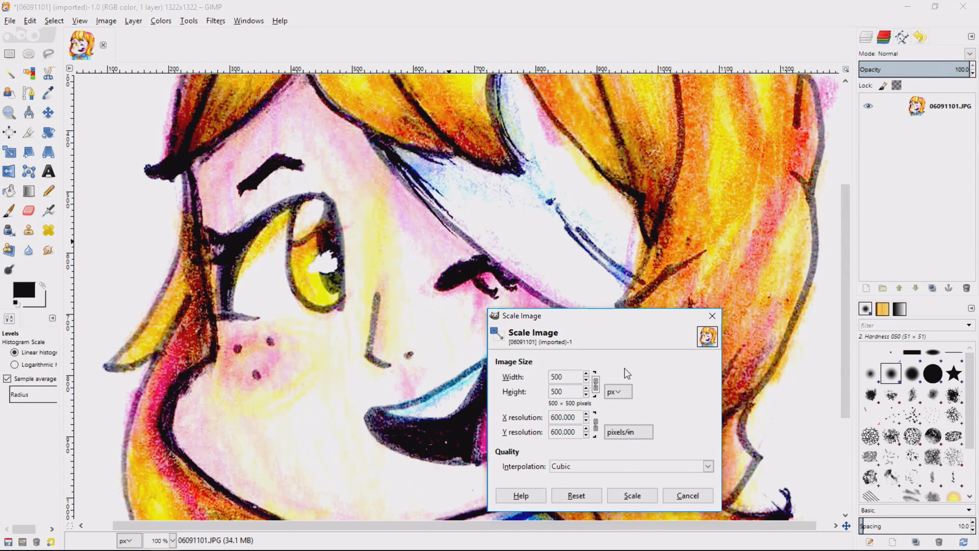
click(595, 389)
click(596, 385)
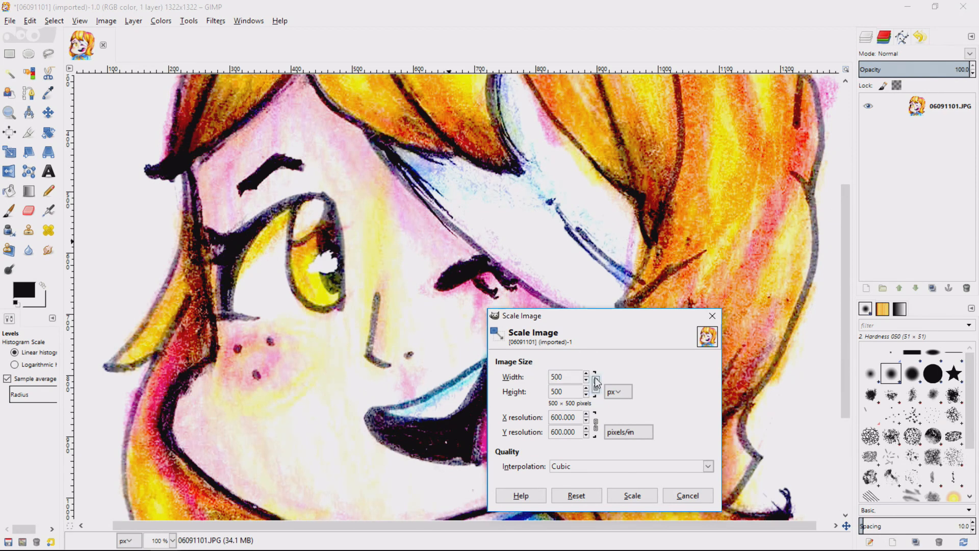
Choose Sinc (Lanczos3) interpolation and apply the image scaling.
click(595, 467)
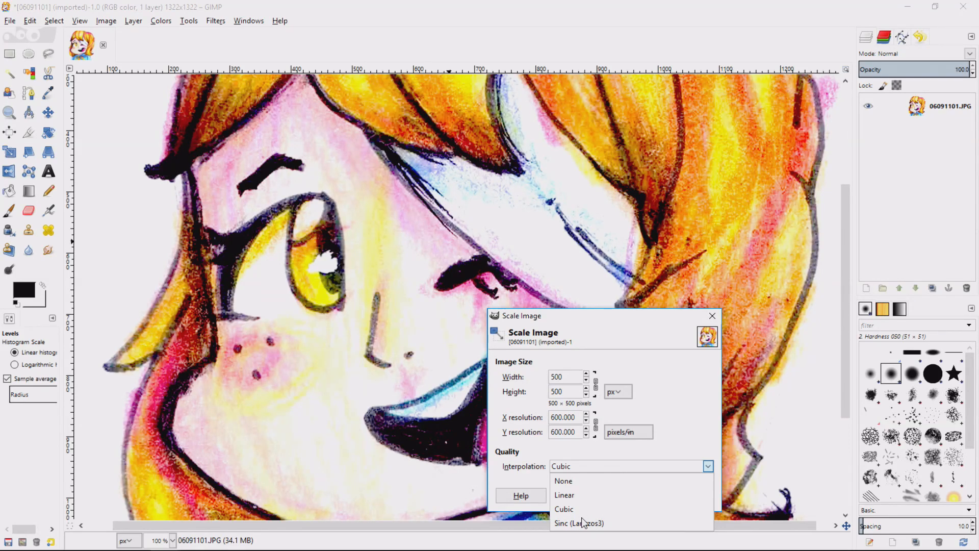
click(582, 509)
click(586, 467)
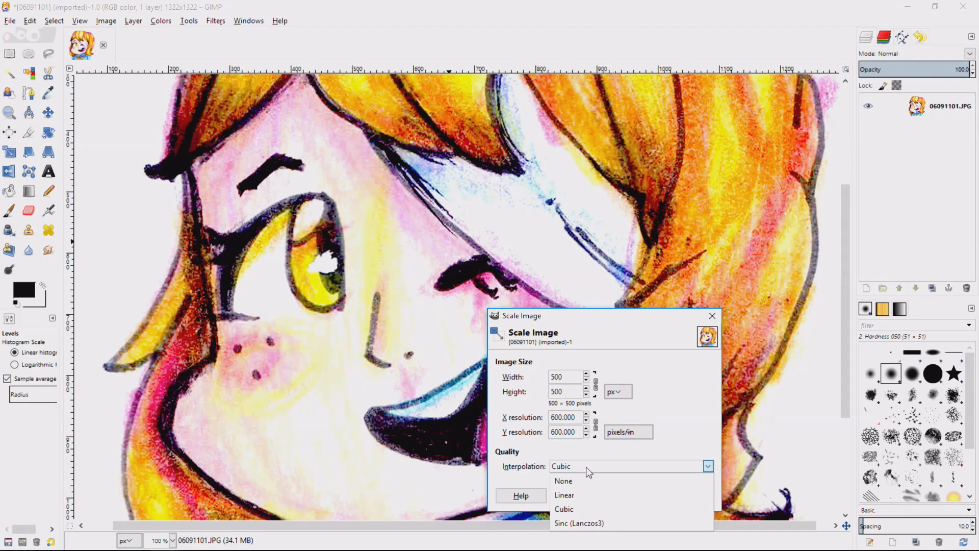
click(585, 522)
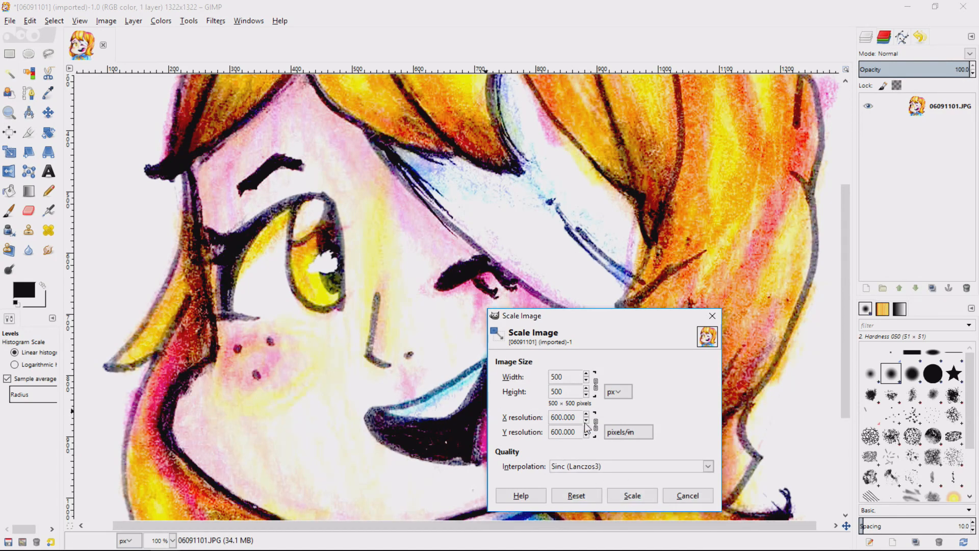
click(641, 496)
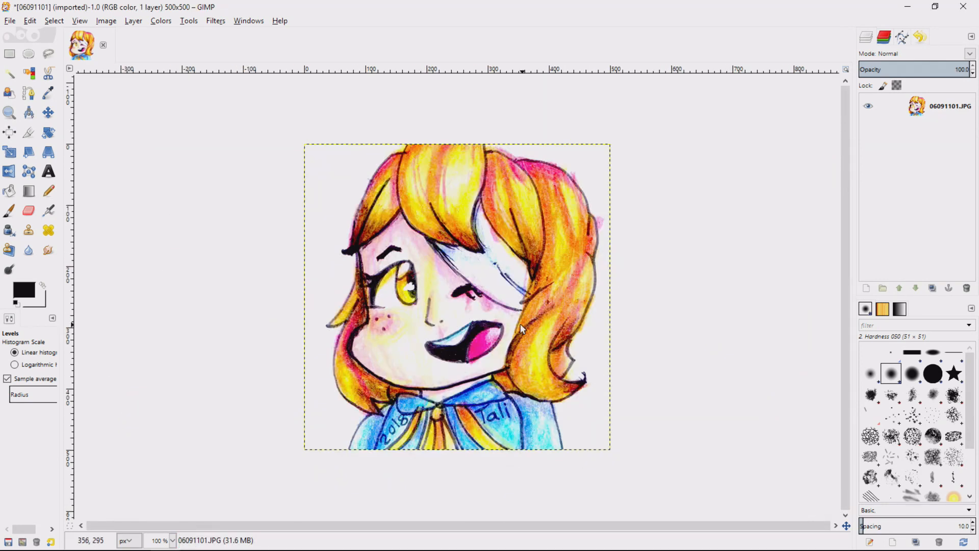
Start exporting the scaled image as Thumbnail.JPG in the Downloads folder, proceeding to its JPEG options.
right_click(514, 279)
mouse_move(541, 299)
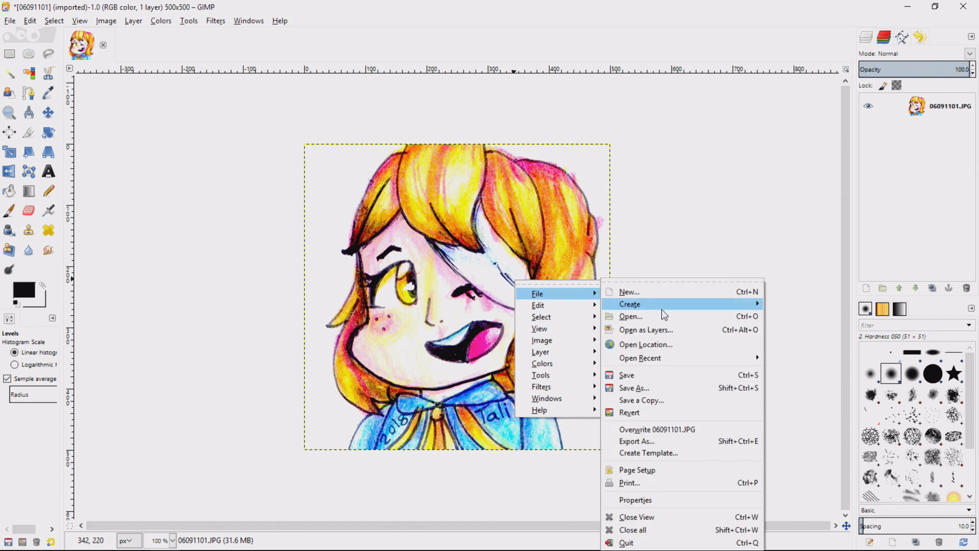
click(661, 437)
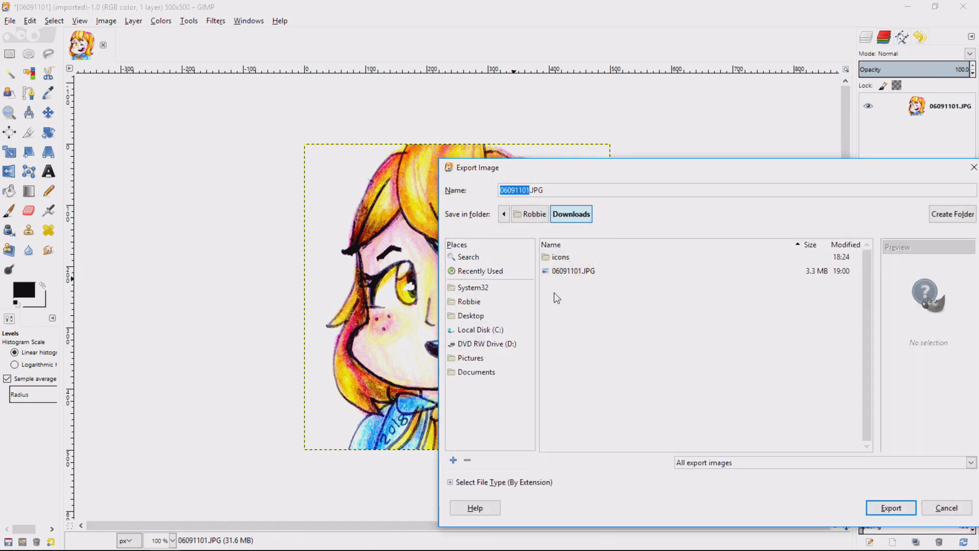
text(Thumbnail)
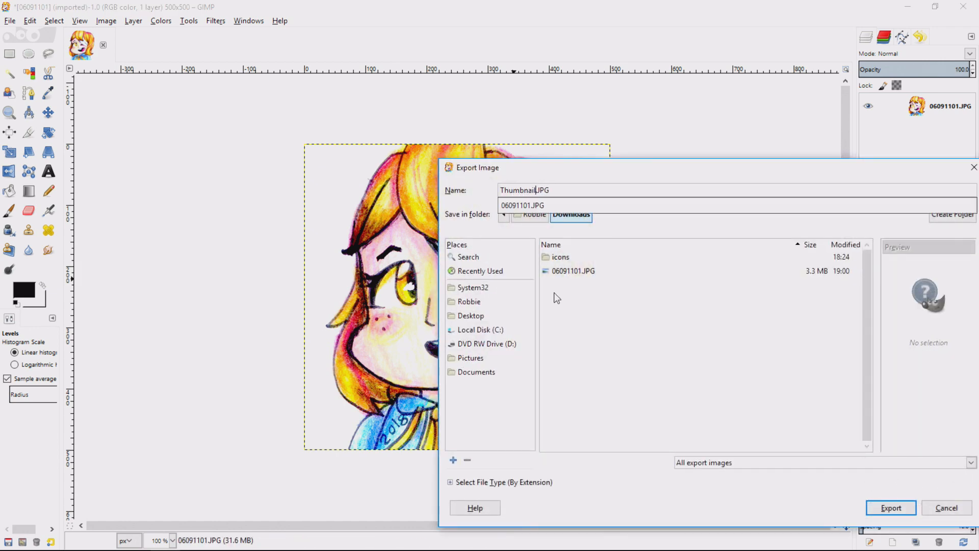
key(Return)
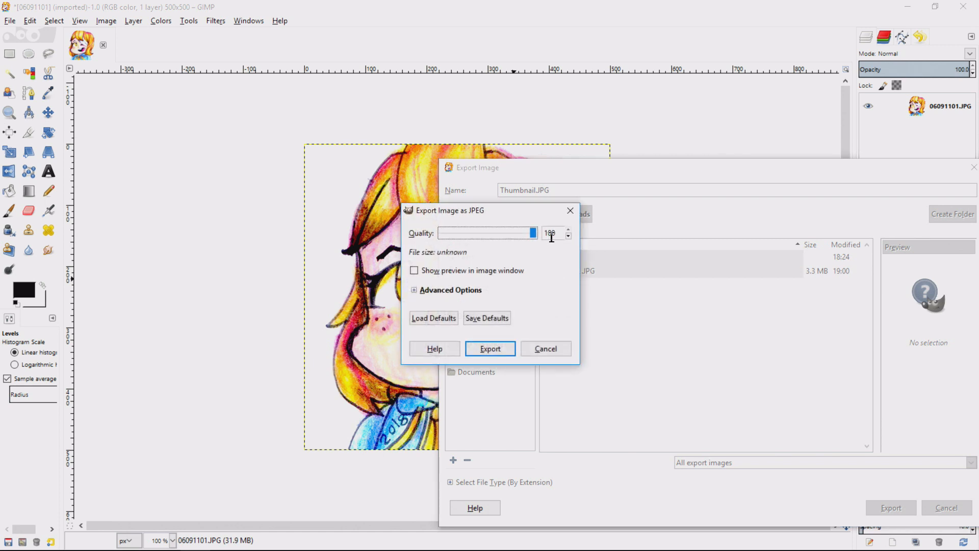
Enable the JPEG preview in the image window and try quality values of 99 and 100.
click(445, 271)
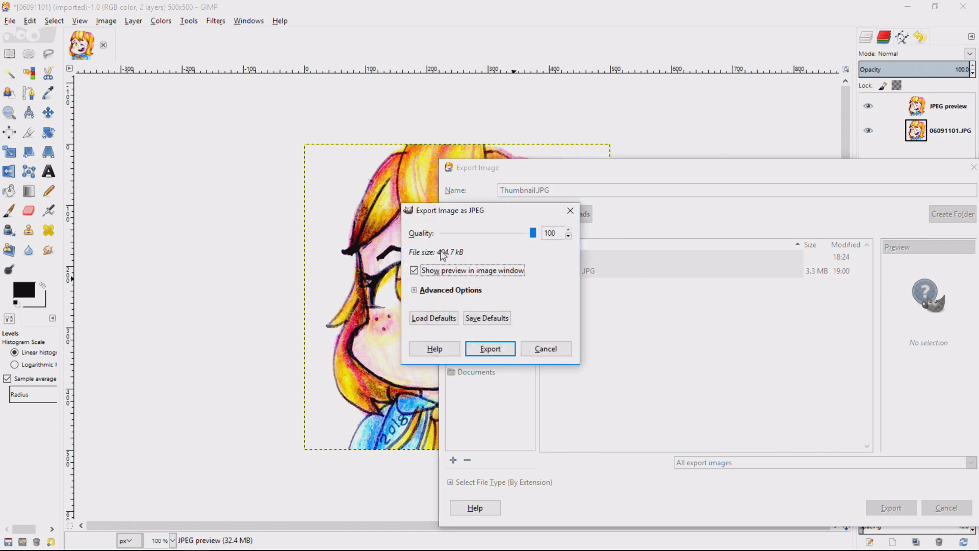
click(568, 236)
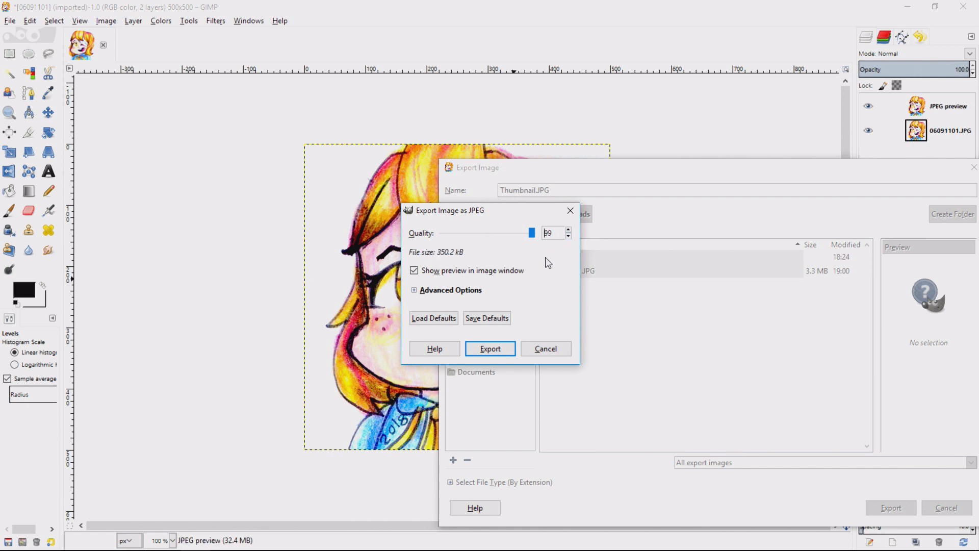
click(569, 230)
click(569, 236)
double_click(556, 234)
Move the Export Image and JPEG options dialogs aside to uncover the drawing's face.
drag(534, 168, 671, 174)
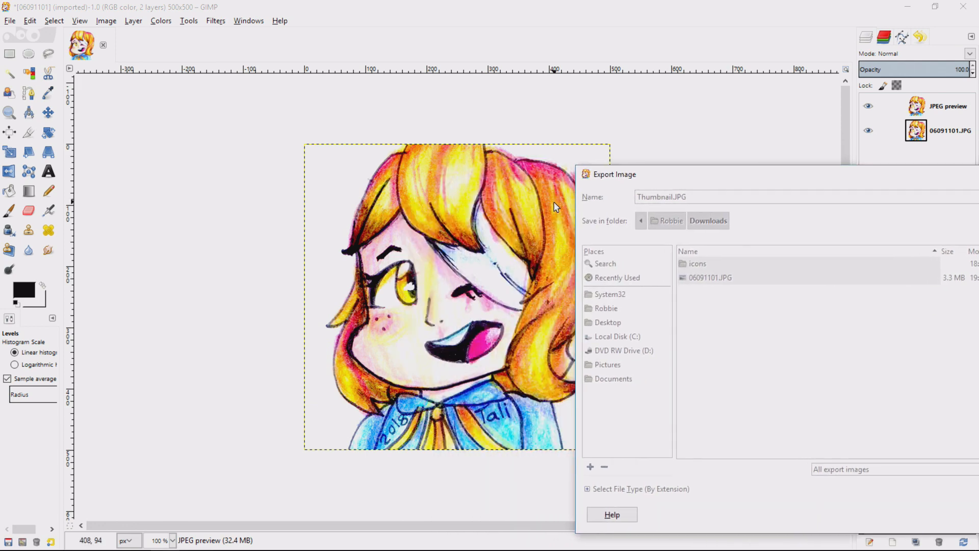
key(alt+Tab)
drag(509, 211, 253, 243)
Set the JPEG quality to 90 and export Thumbnail.JPG.
click(306, 262)
key(BackSpace)
text(0)
key(Tab)
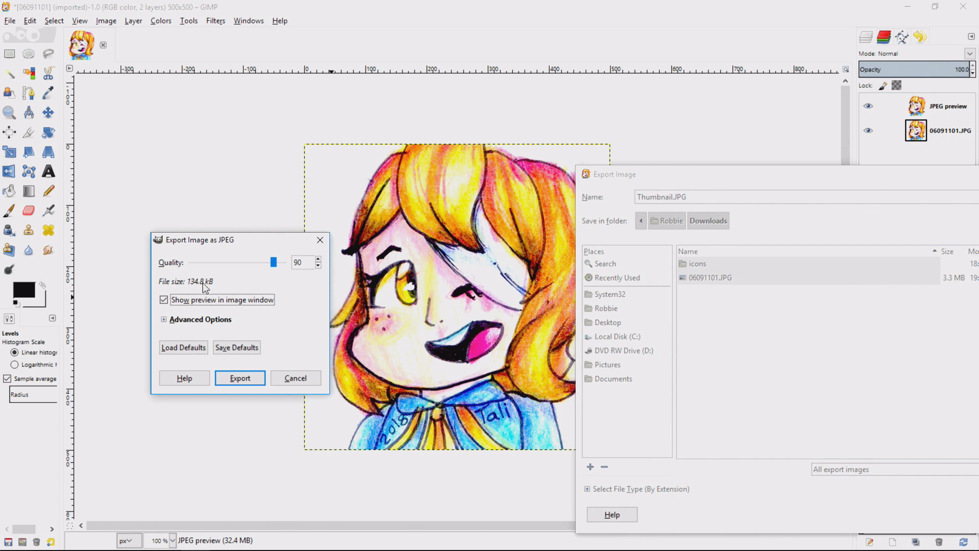
click(243, 381)
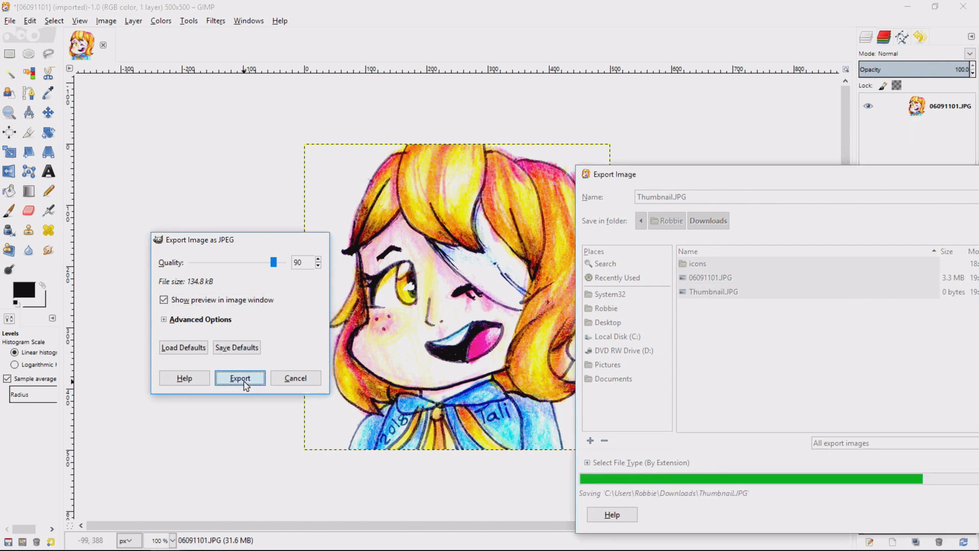